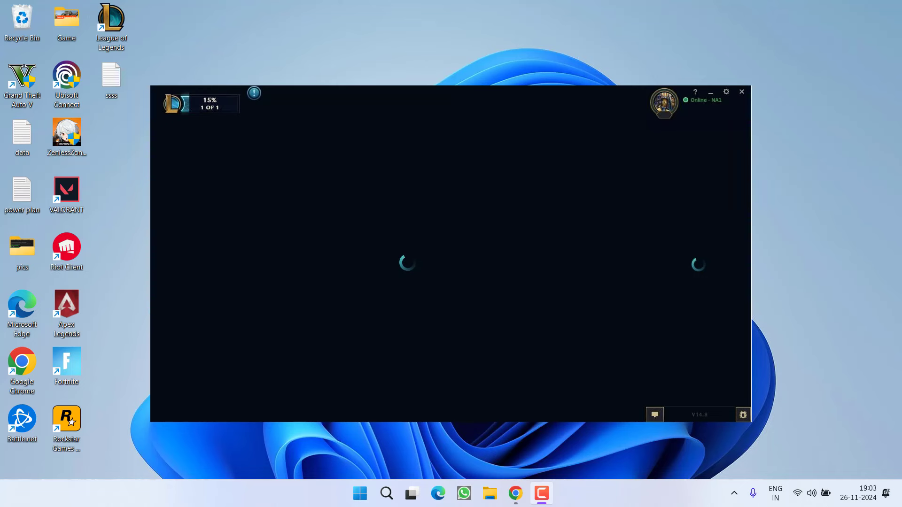
# - Close the League of Legends client window stuck at 15% loading
pyautogui.click(544, 29)
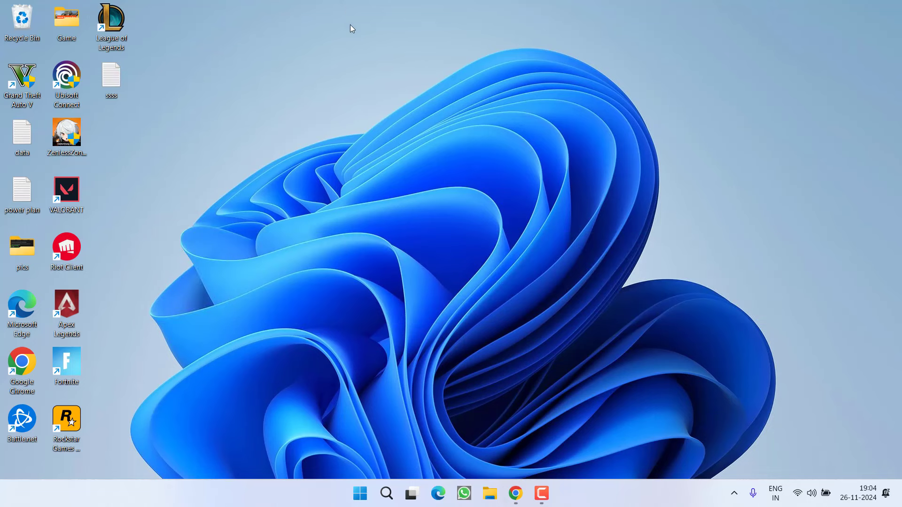
# - Launch the Riot Client desktop shortcut as administrator and approve the User Account Control prompt
pyautogui.rightClick(67, 245)
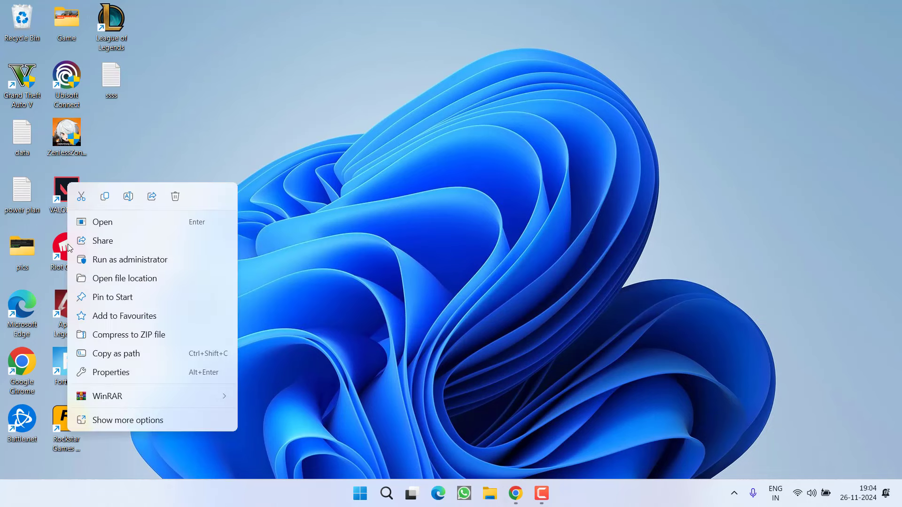
pyautogui.click(155, 261)
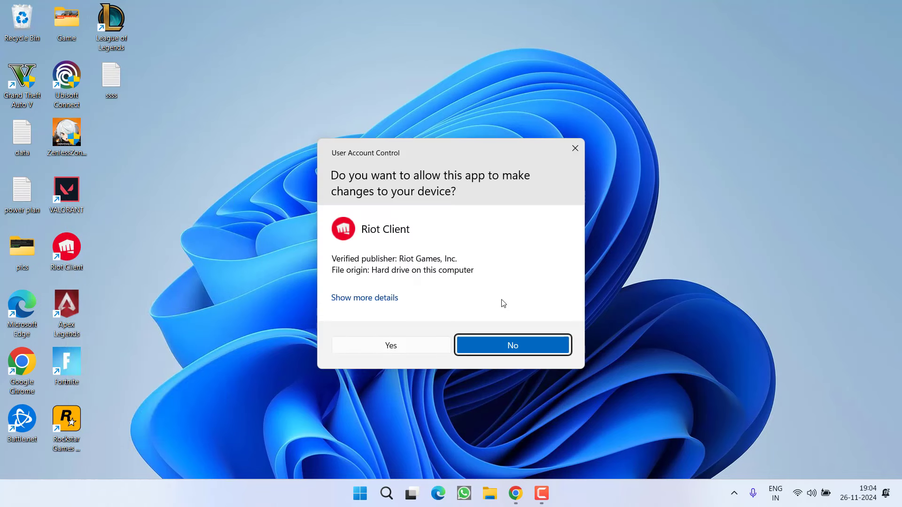
pyautogui.click(390, 346)
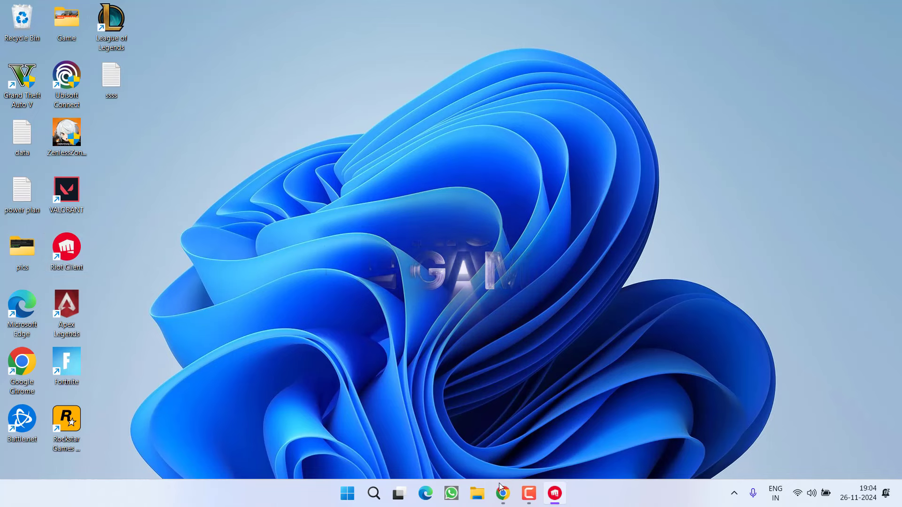
pyautogui.click(503, 495)
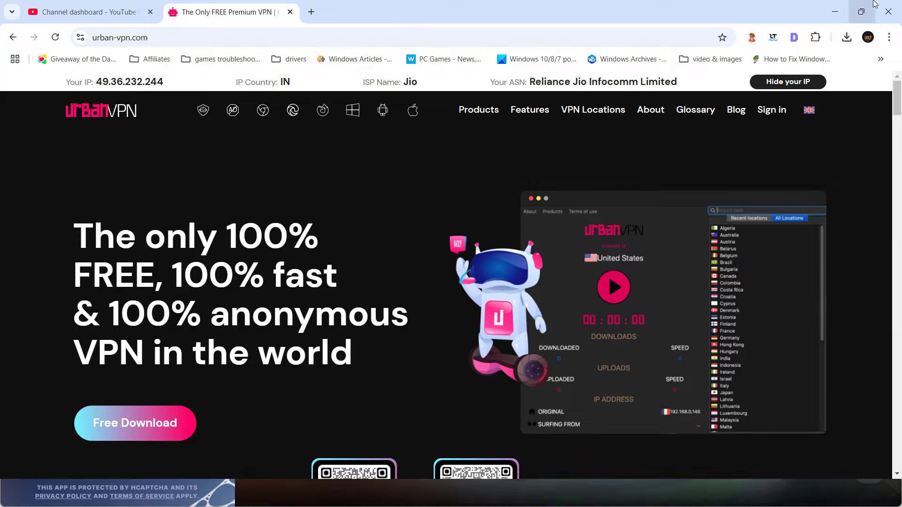
pyautogui.click(825, 13)
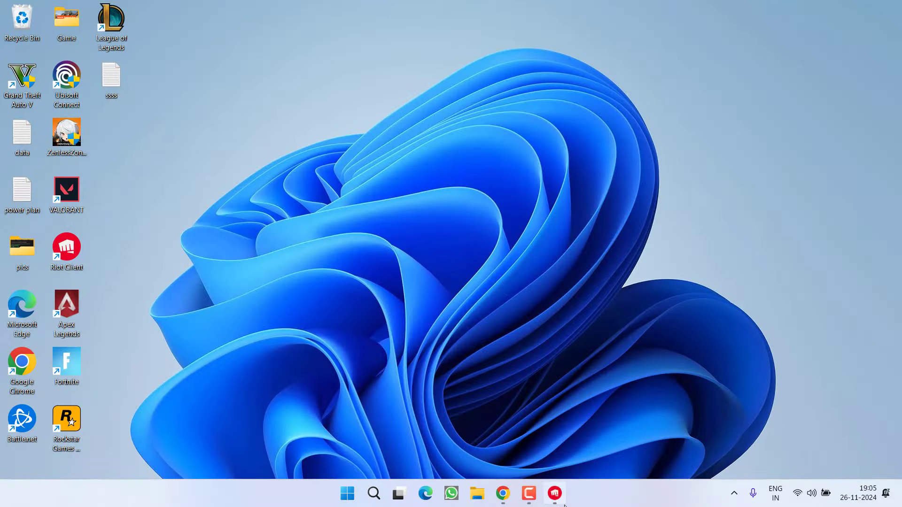
# - Restore the Riot sign-in window and sign in with the Google account's e-mail and password
pyautogui.click(555, 493)
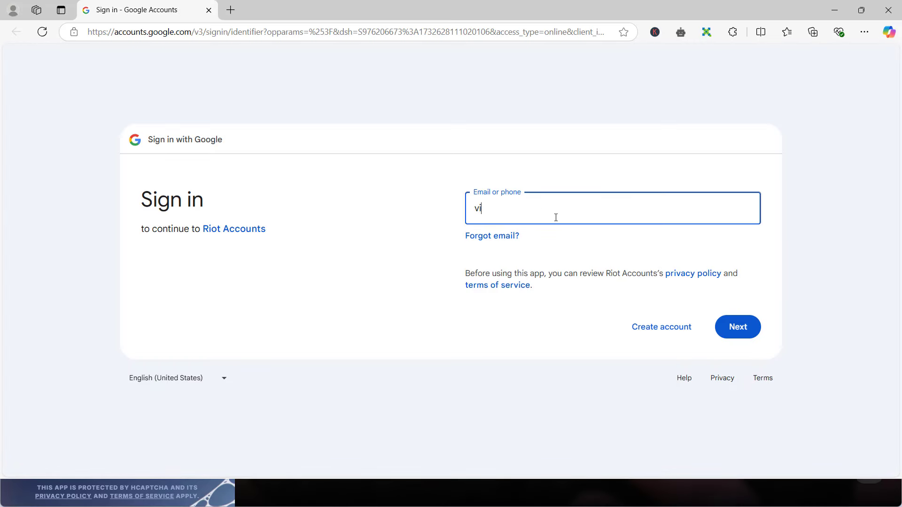
pyautogui.press('Return')
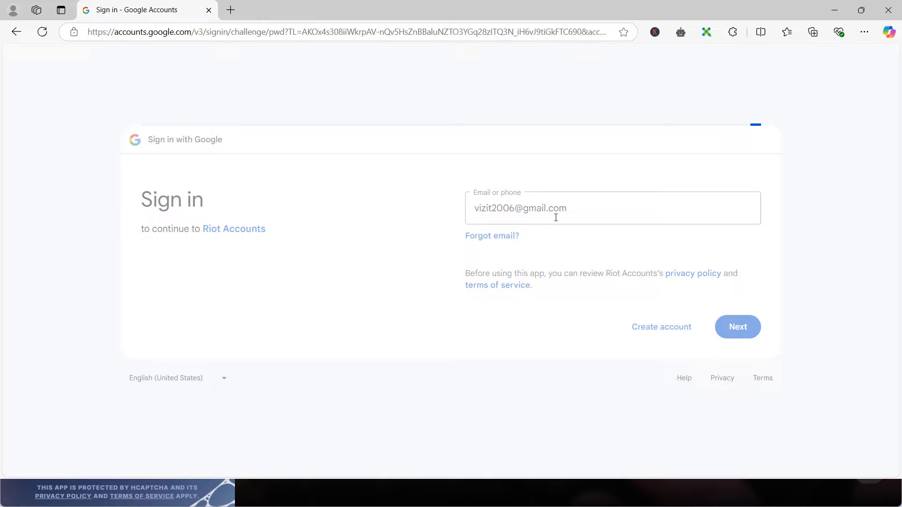
pyautogui.write('•••••••••••••')
pyautogui.press('Return')
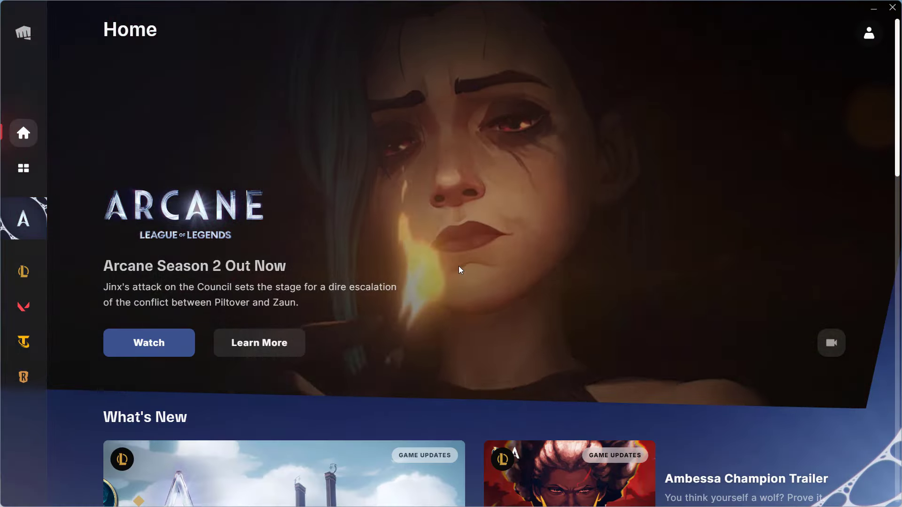
pyautogui.press('super+d')
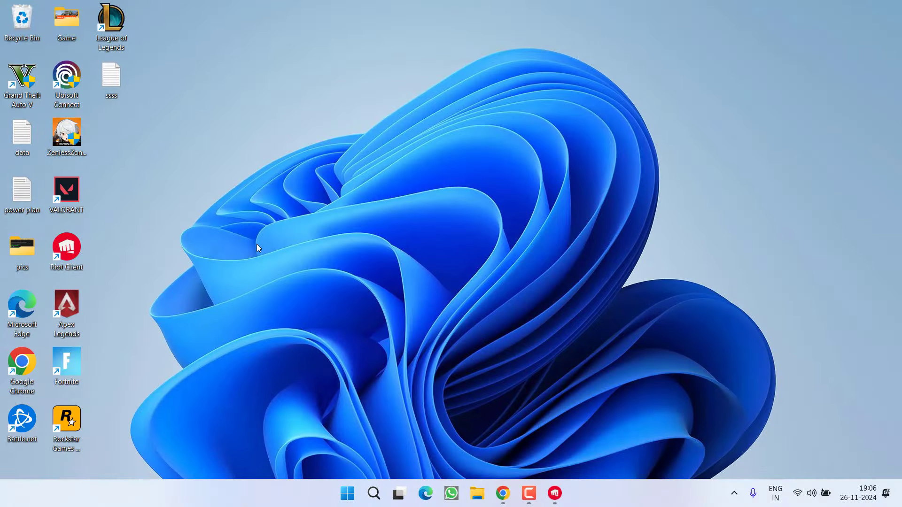
pyautogui.rightClick(72, 310)
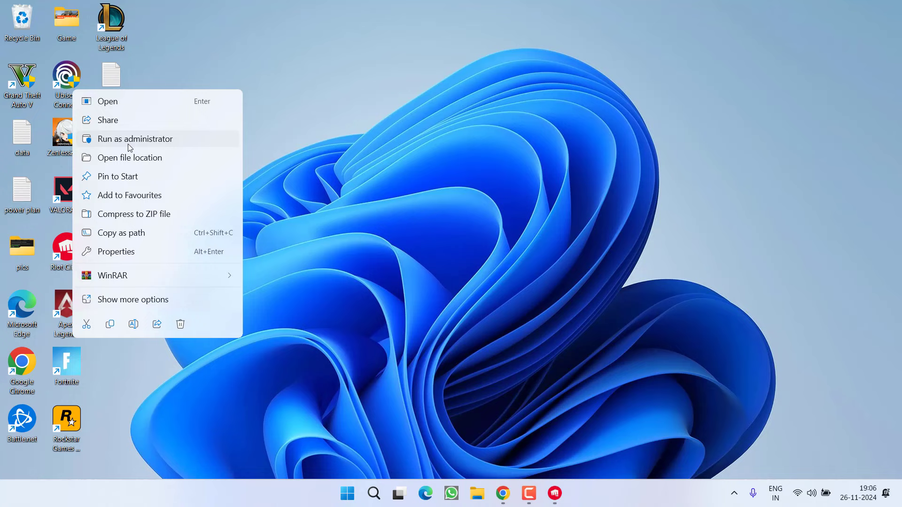
pyautogui.click(441, 376)
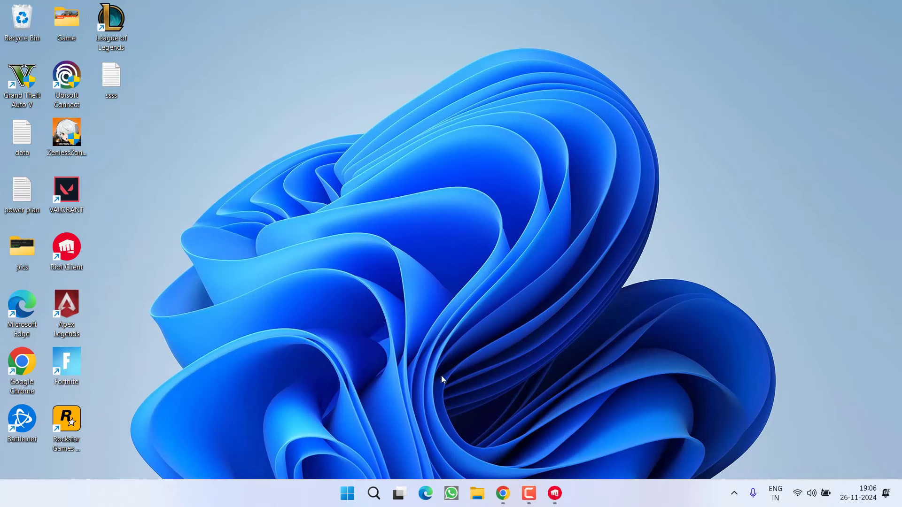
pyautogui.click(555, 493)
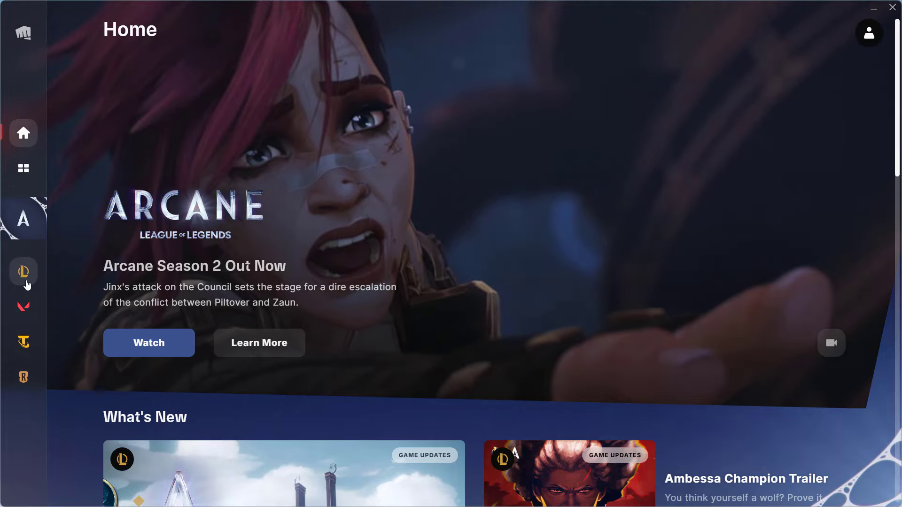
pyautogui.click(27, 281)
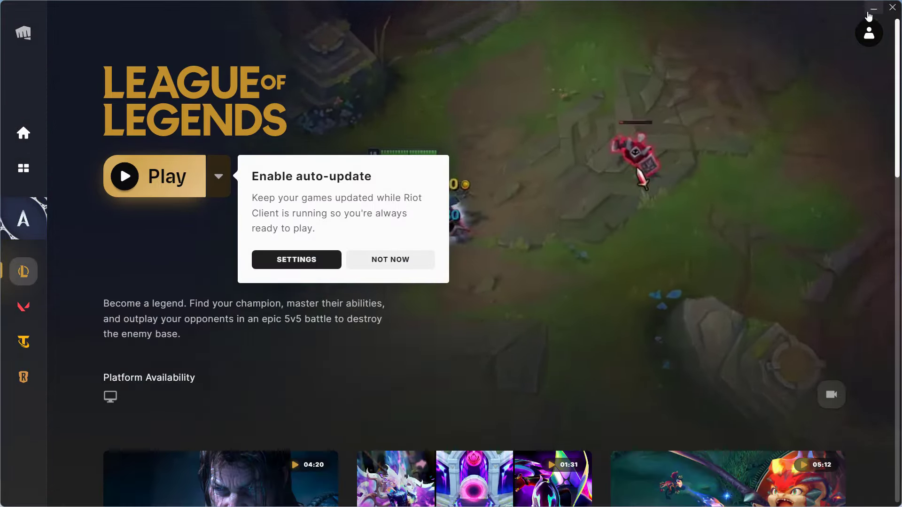
pyautogui.press('super+d')
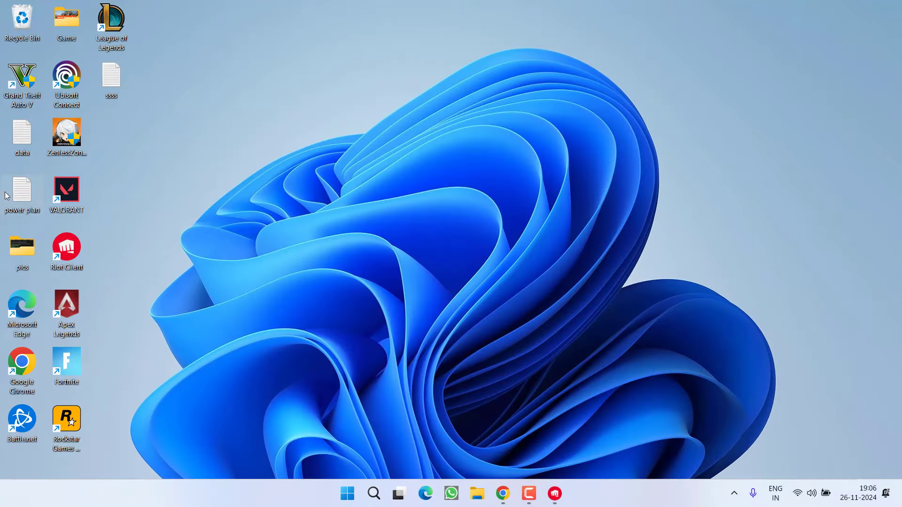
pyautogui.rightClick(75, 320)
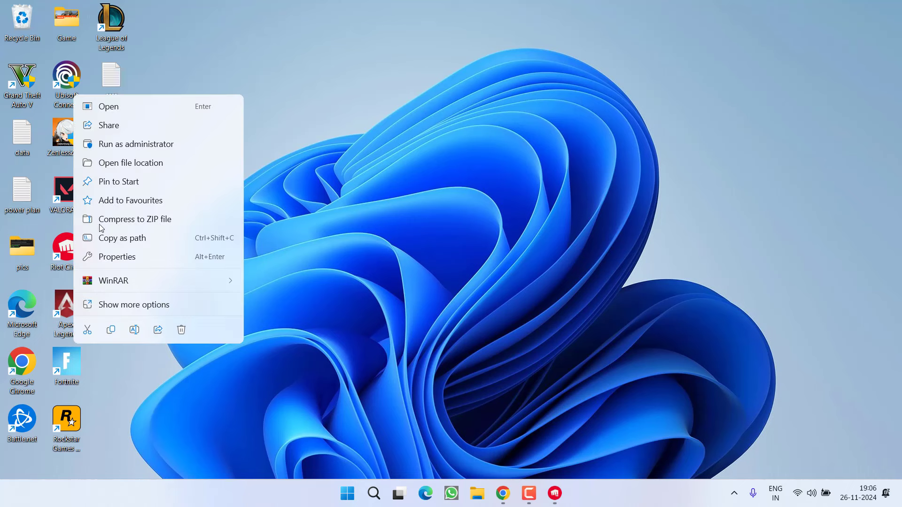
pyautogui.click(420, 187)
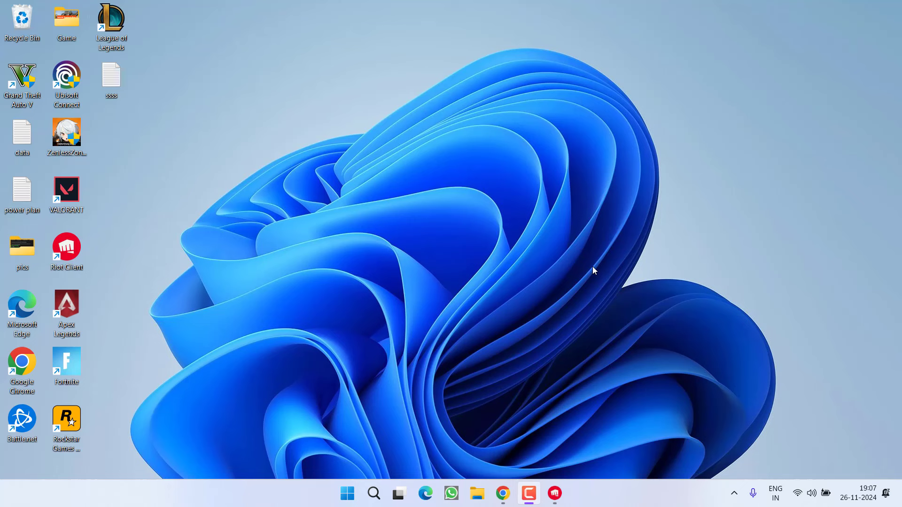
# - View nvidia overlay disable.jpg in Photos, then switch to discord overlay disable.jpg
pyautogui.moveTo(581, 493)
pyautogui.click(514, 446)
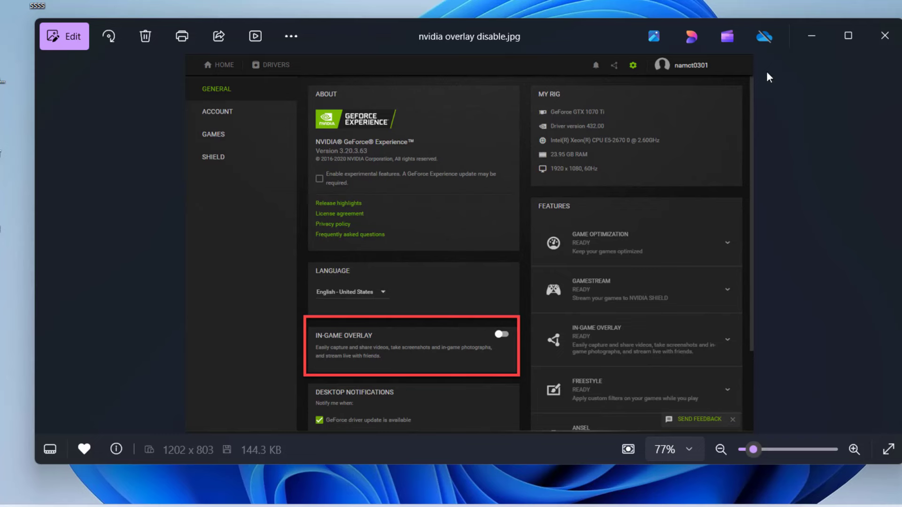
pyautogui.click(885, 36)
pyautogui.click(642, 505)
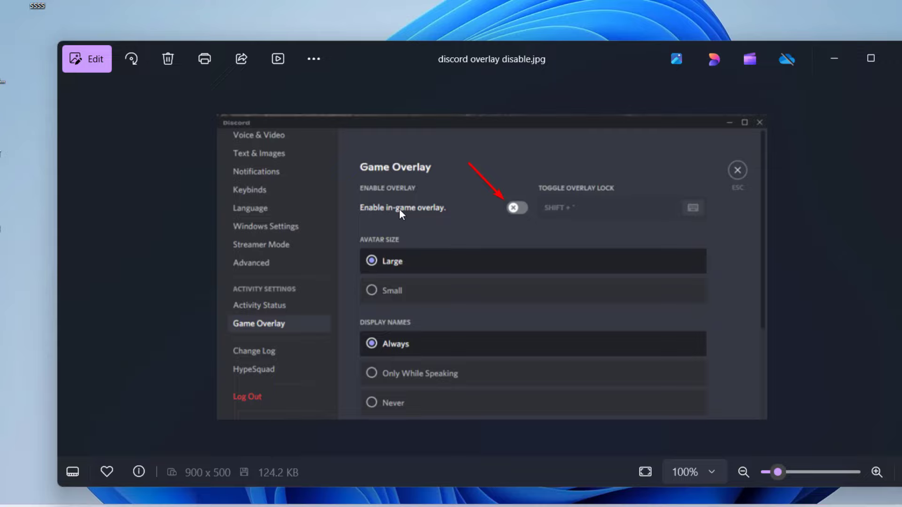
# - Close the Discord overlay screenshot and launch Steam from a Start search for 'steam'
pyautogui.click(896, 59)
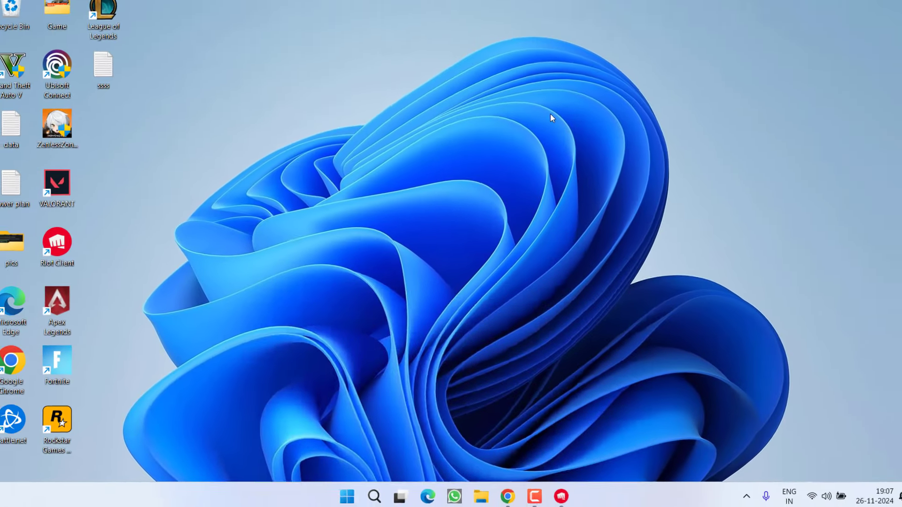
pyautogui.press('super')
pyautogui.write('steam')
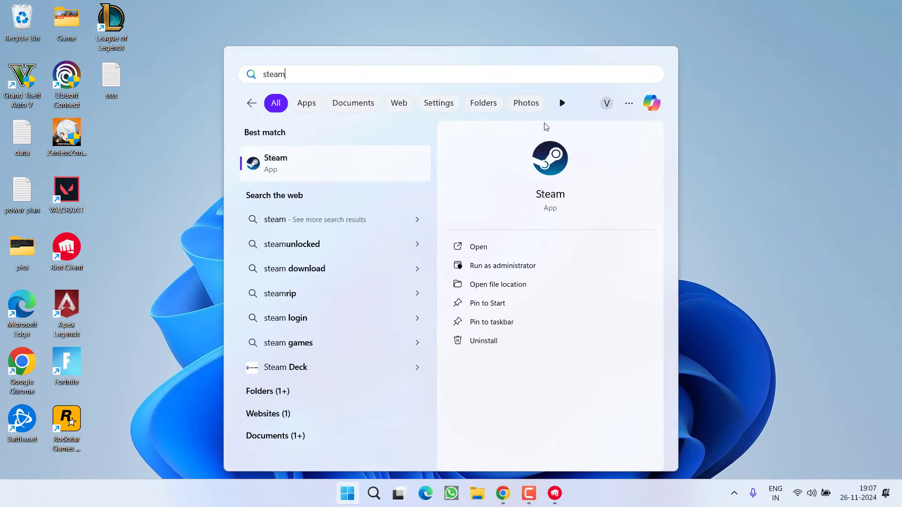
pyautogui.click(550, 156)
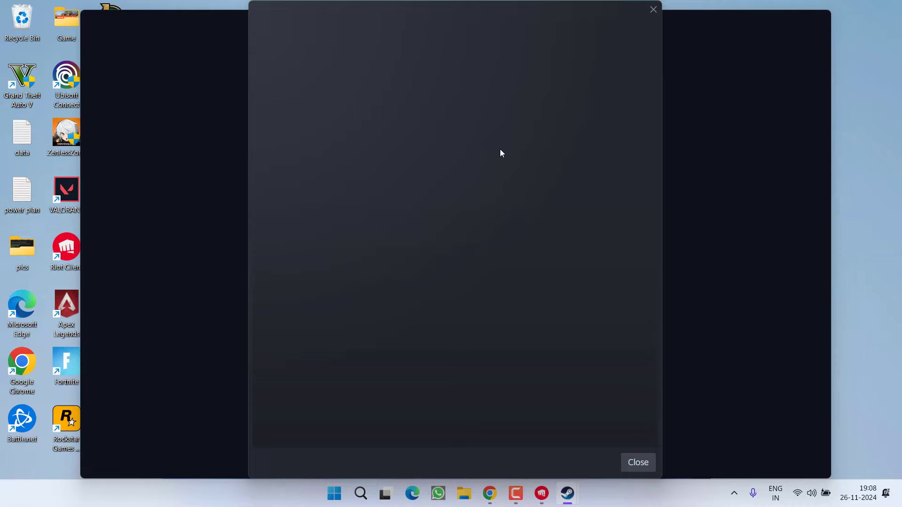
# - Confirm the Steam in-game overlay is off, then exit Steam and dismiss the Midweek Deal popup
pyautogui.moveTo(234, 47)
pyautogui.click(112, 20)
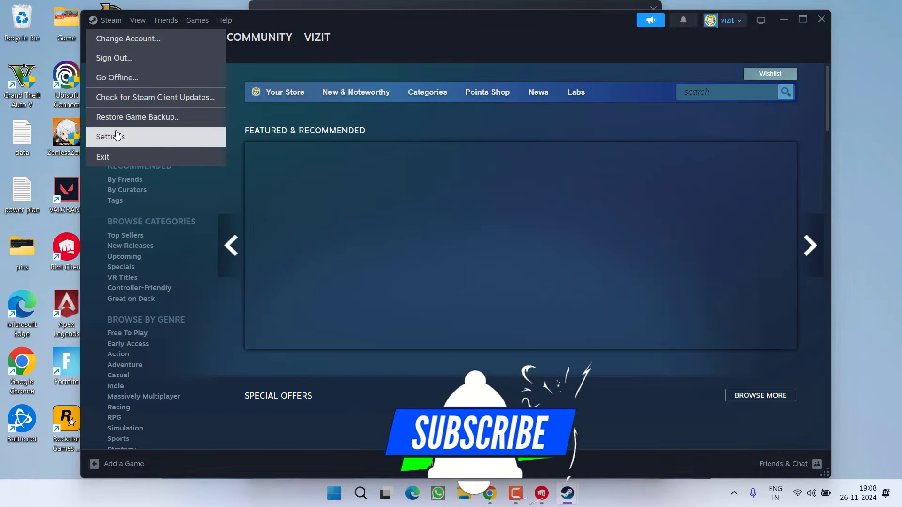
pyautogui.click(114, 136)
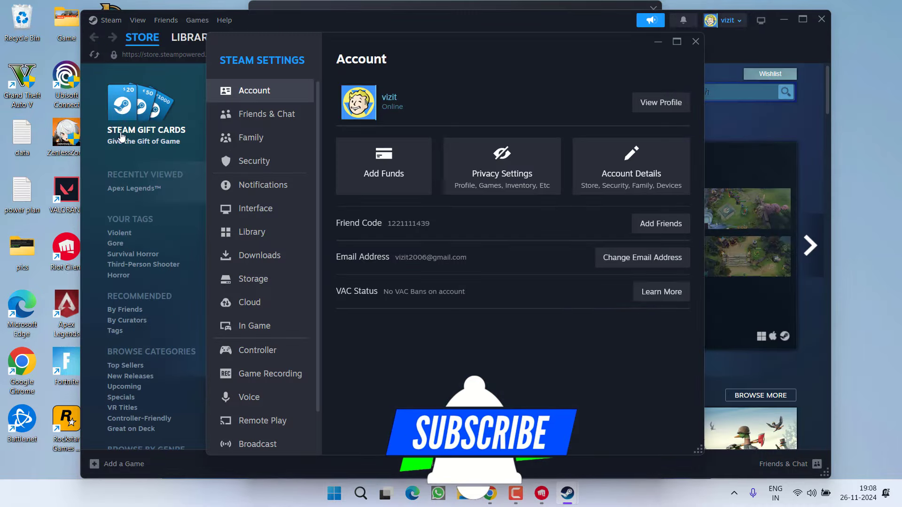
pyautogui.click(256, 327)
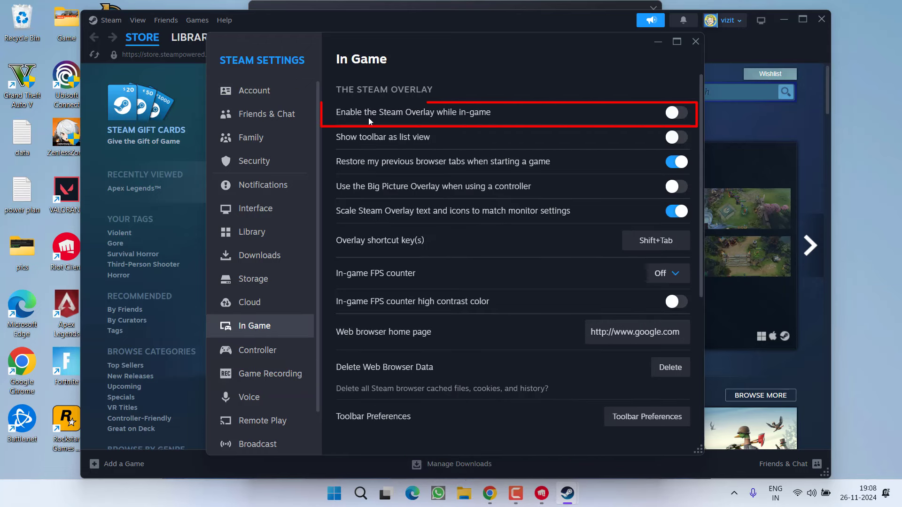
pyautogui.click(696, 41)
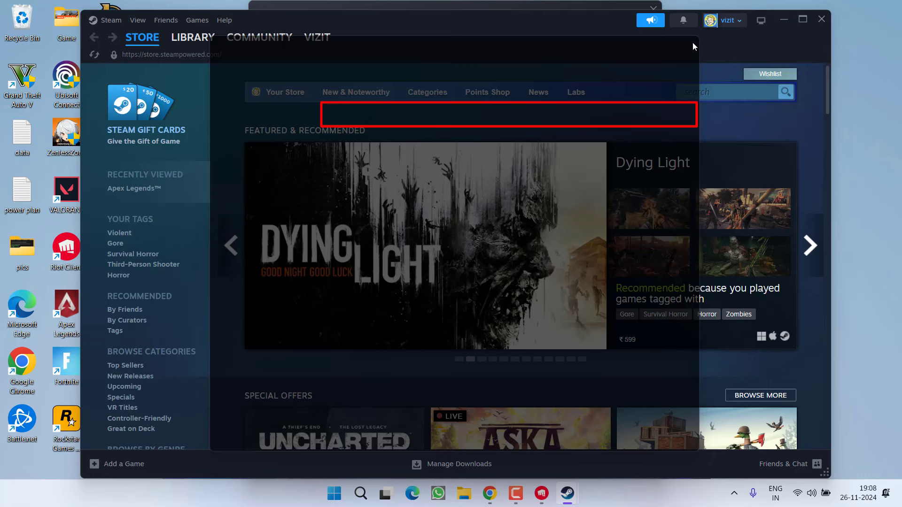
pyautogui.click(823, 19)
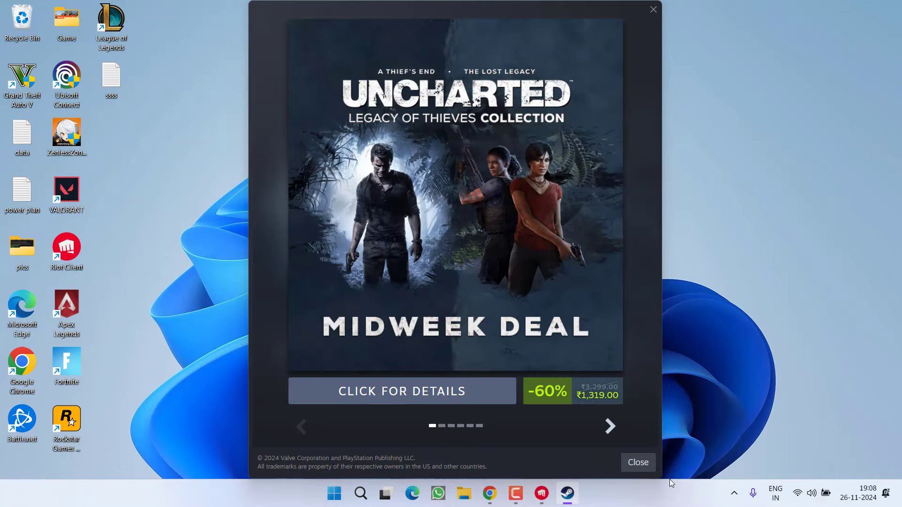
pyautogui.click(638, 462)
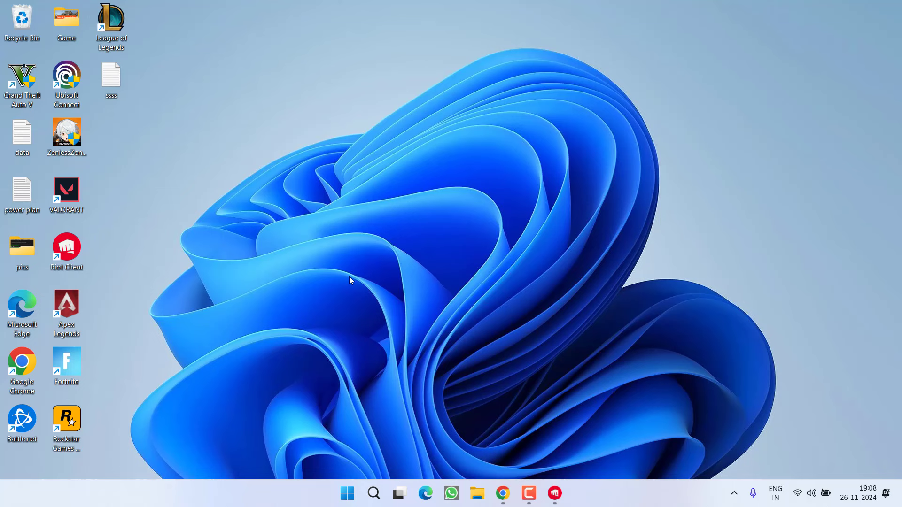
# - Run 'regedit' from the Run box and approve Registry Editor's administrator prompt
pyautogui.rightClick(347, 493)
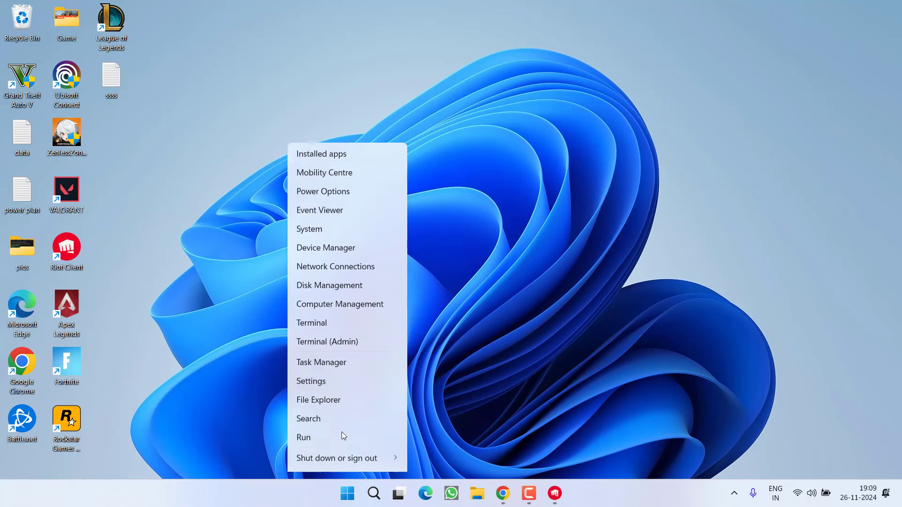
pyautogui.click(323, 419)
pyautogui.write('regedit')
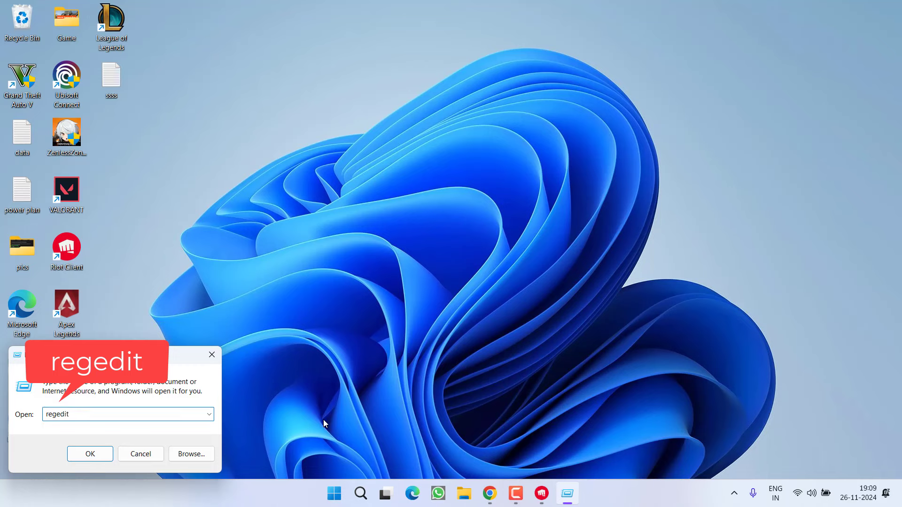
pyautogui.press('Return')
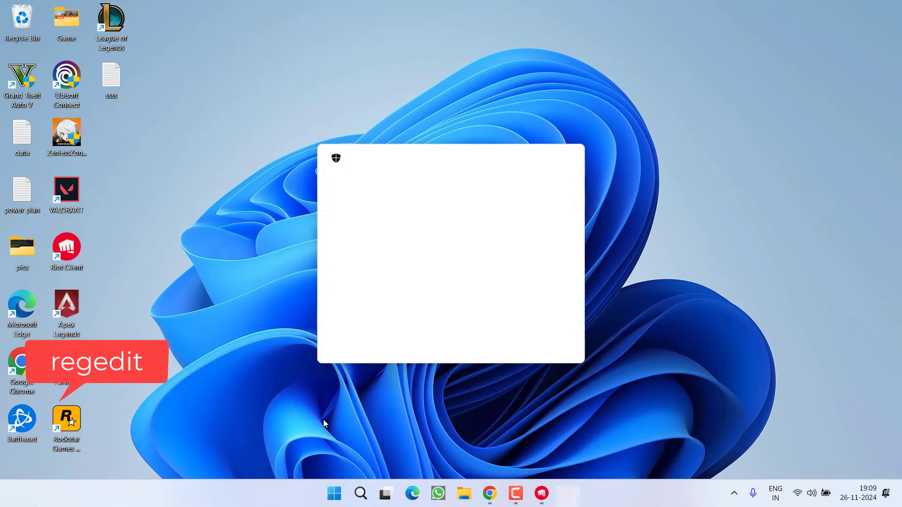
pyautogui.click(392, 340)
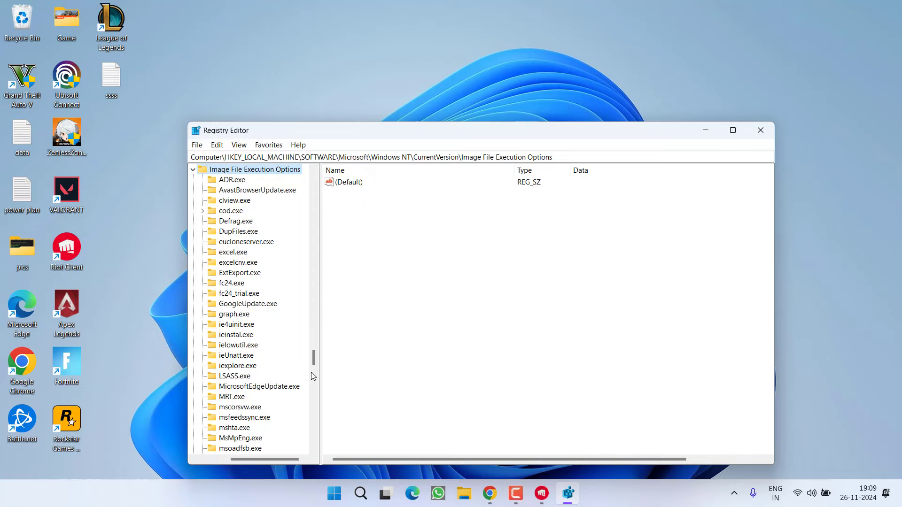
# - Adjust the Registry Editor view and collapse the HKEY_LOCAL_MACHINE branch
pyautogui.scroll(10, 311, 372)
pyautogui.scroll(-10, 291, 357)
pyautogui.moveTo(314, 354); pyautogui.dragTo(310, 168)
pyautogui.moveTo(261, 458); pyautogui.dragTo(197, 458)
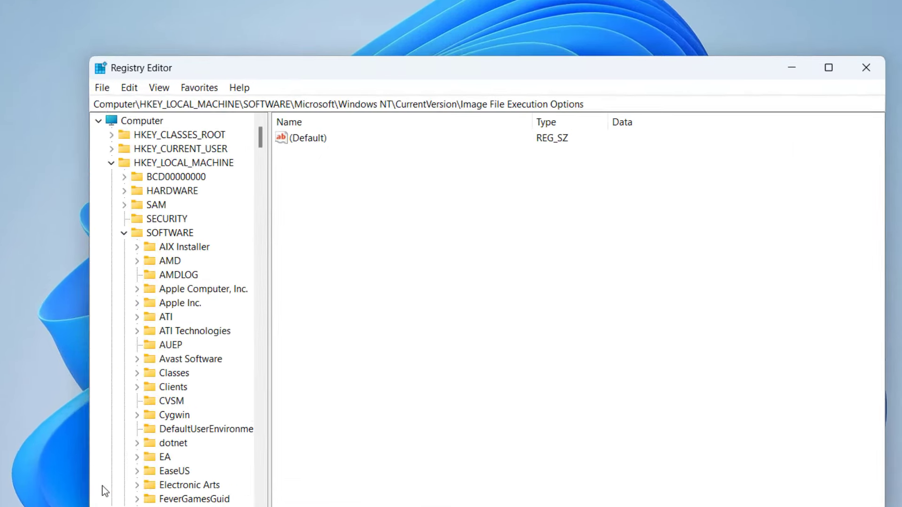
pyautogui.click(204, 201)
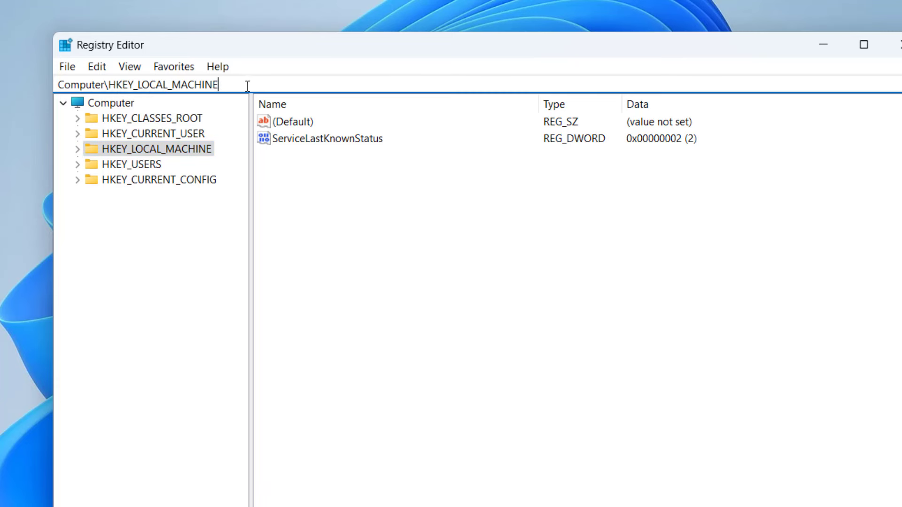
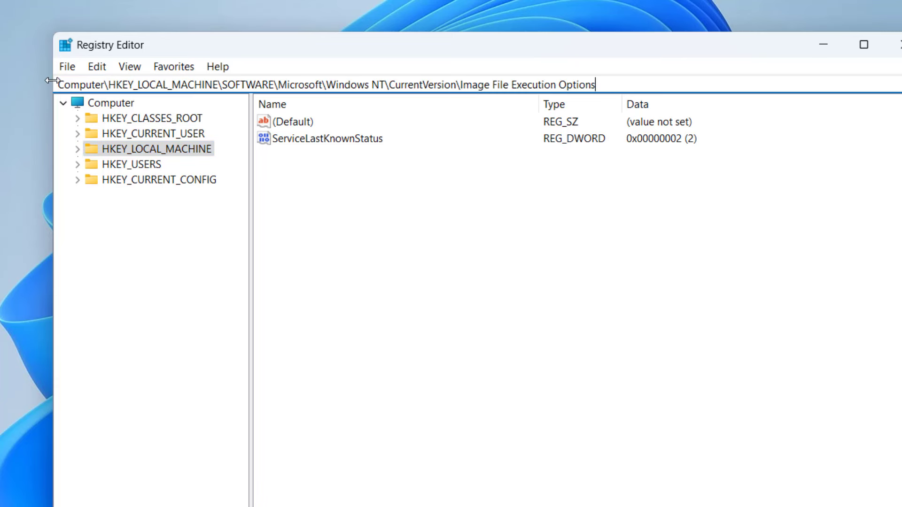
# - Jump to HKEY_LOCAL_MACHINE\SOFTWARE\Microsoft\Windows NT\CurrentVersion\Image File Execution Options via the address bar
pyautogui.press('Return')
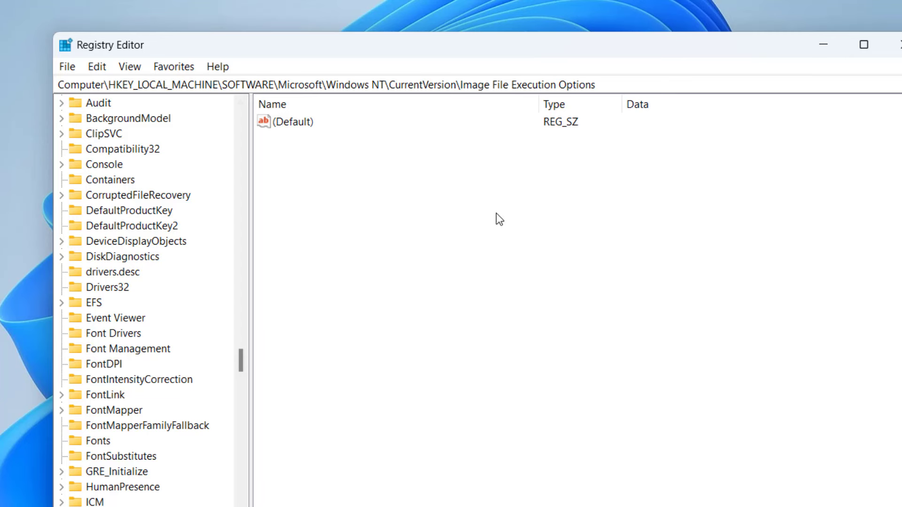
# - Create a new DWORD (32-bit) value named DevOverrideEnable and open it, keeping data 0
pyautogui.rightClick(354, 181)
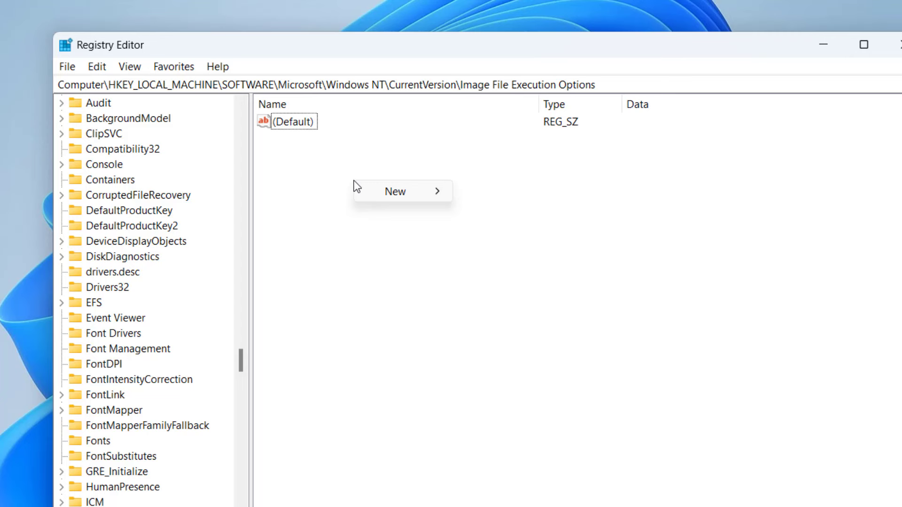
pyautogui.moveTo(388, 197)
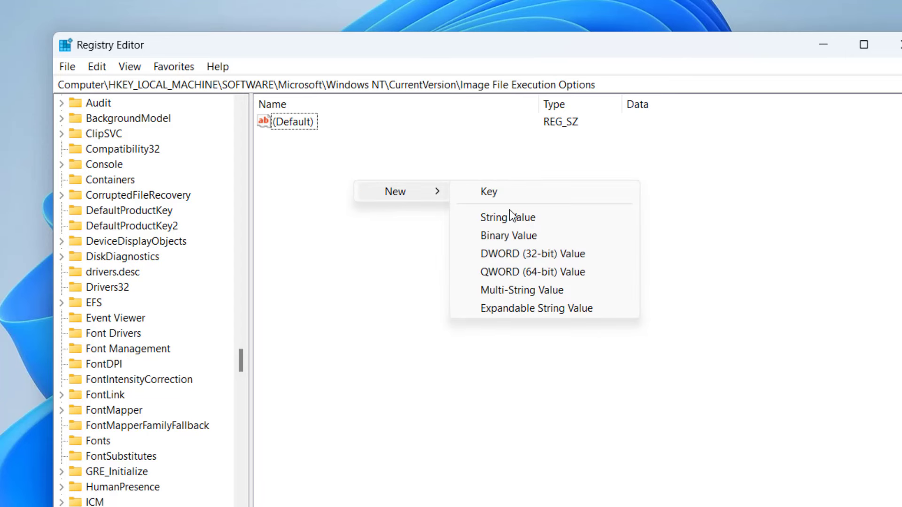
pyautogui.click(503, 261)
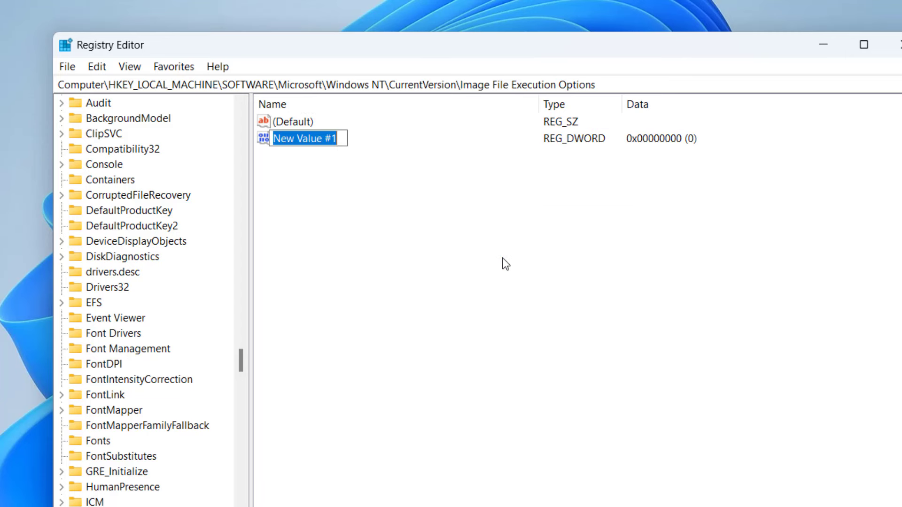
pyautogui.write('Dev')
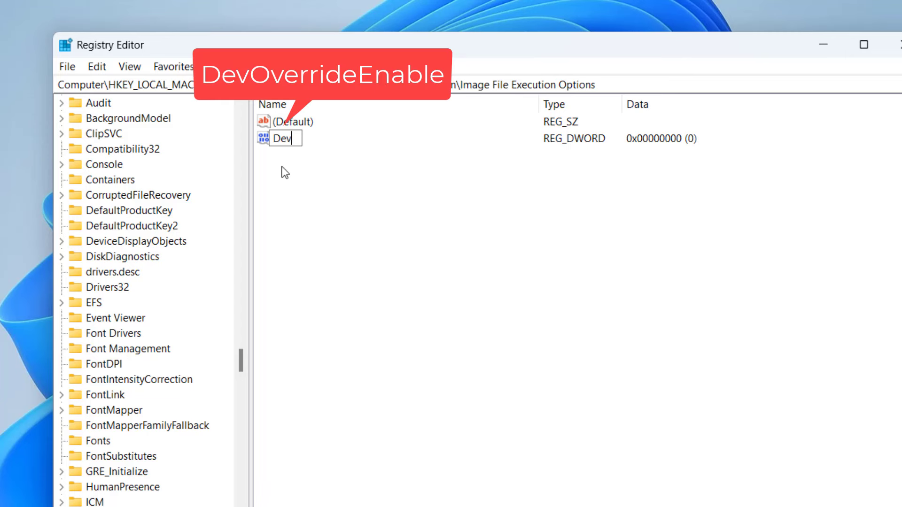
pyautogui.write('Override')
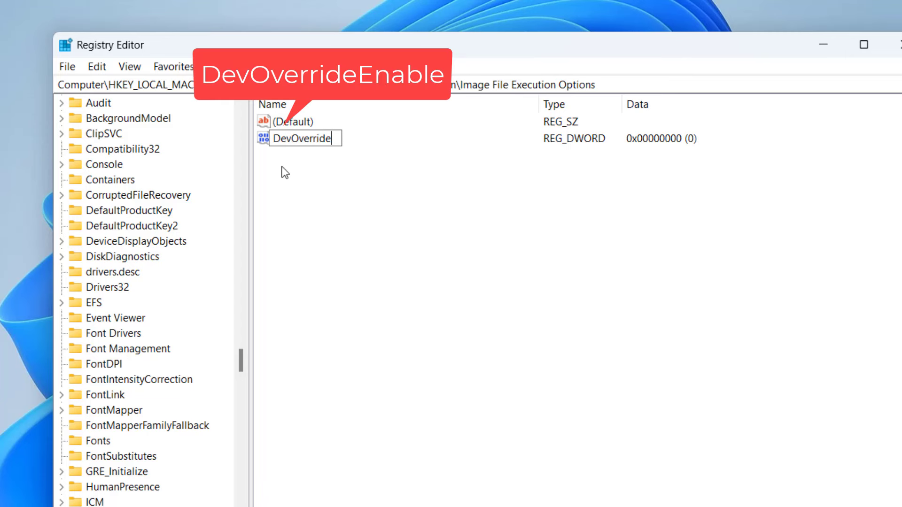
pyautogui.write('Enable')
pyautogui.press('Return')
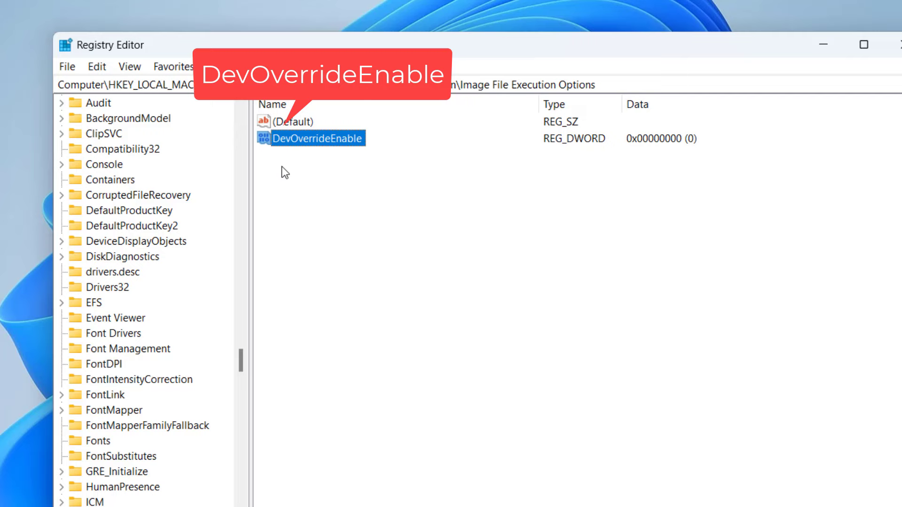
pyautogui.doubleClick(329, 143)
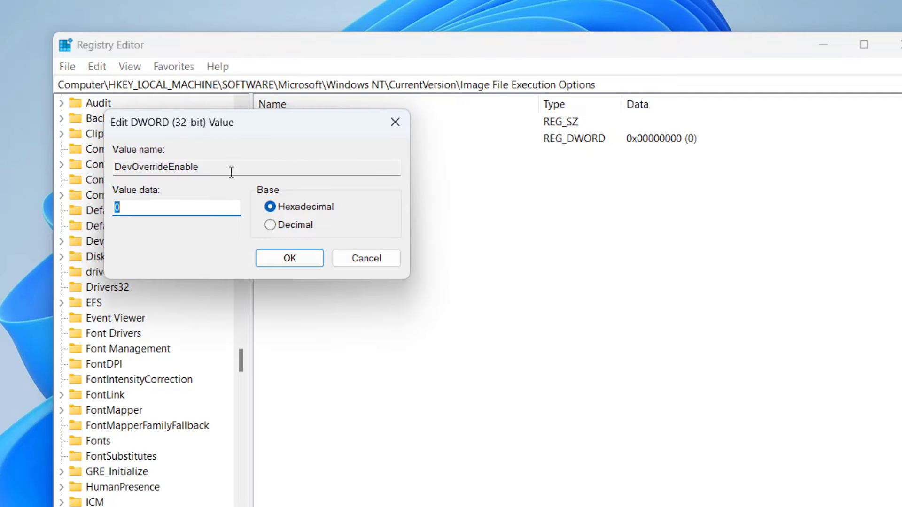
pyautogui.click(124, 205)
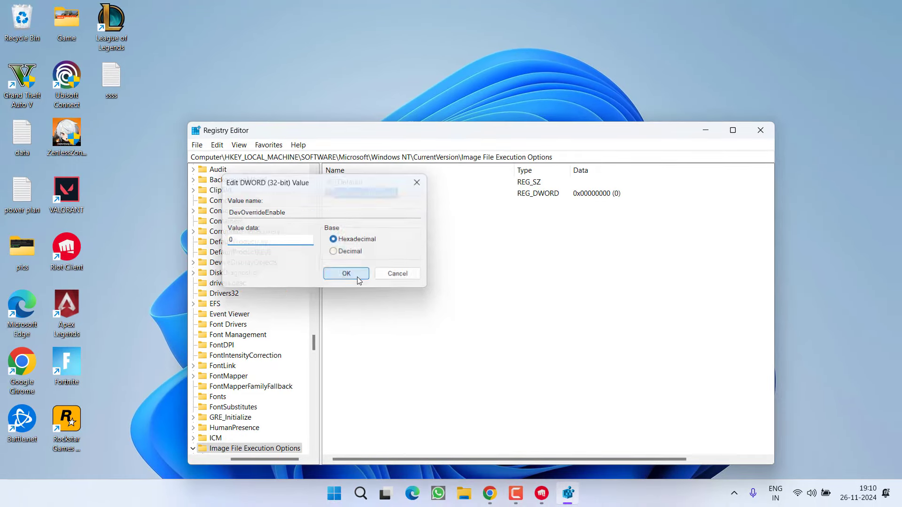
# - Confirm DevOverrideEnable with data 0 and minimize Registry Editor
pyautogui.click(289, 258)
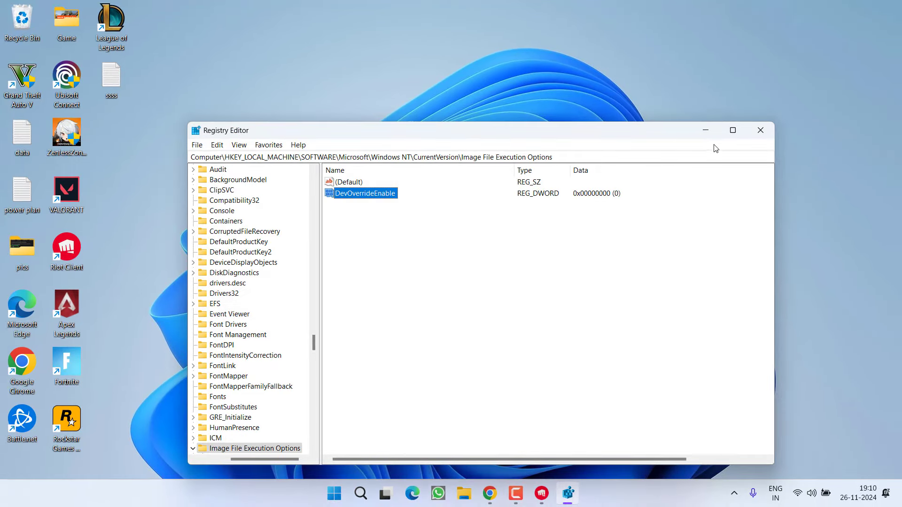
pyautogui.click(705, 130)
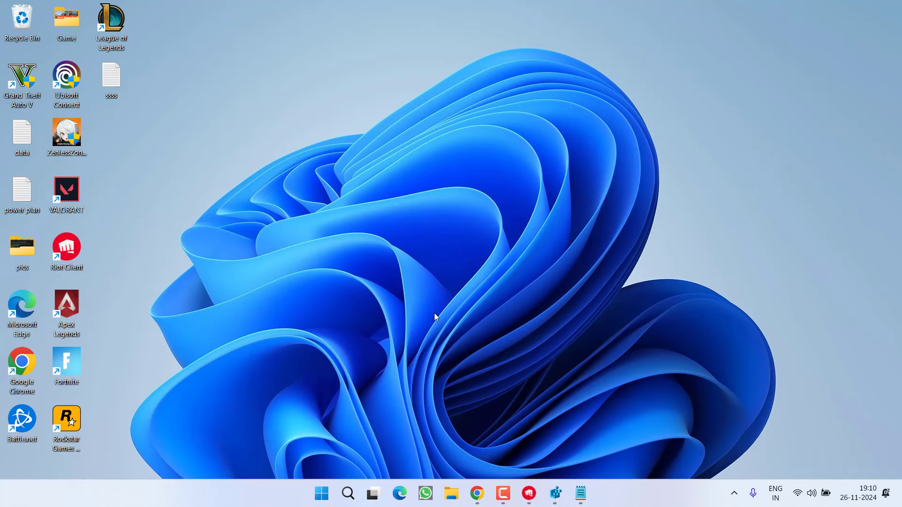
# - Delete the Config folder in F:\Riot Games\League of Legends\League of Legends
pyautogui.press('super+e')
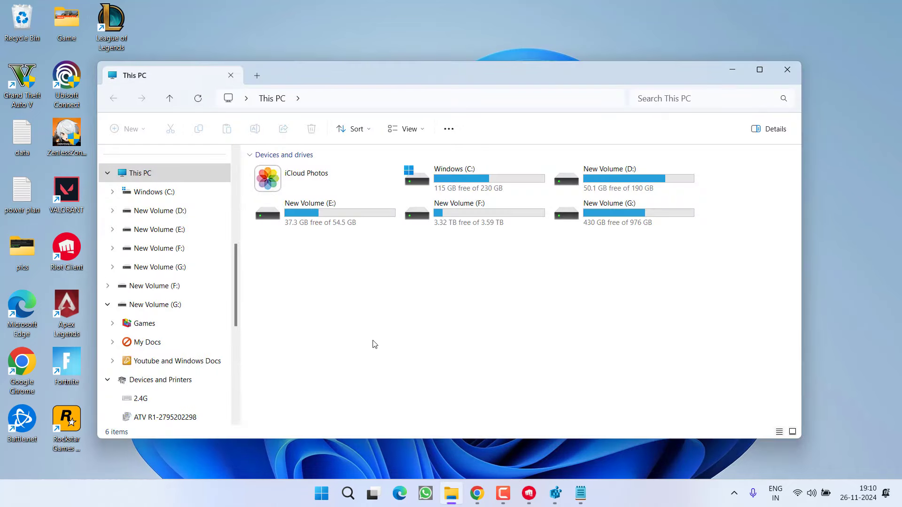
pyautogui.doubleClick(469, 216)
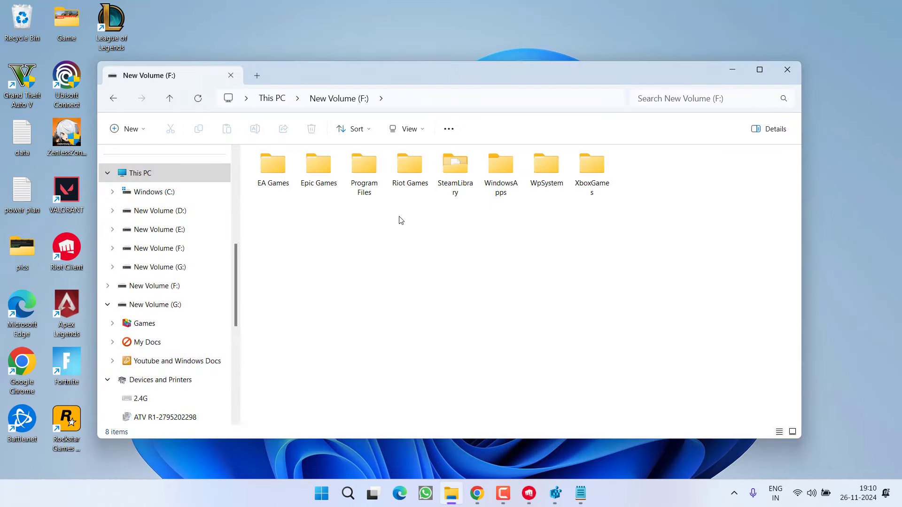
pyautogui.doubleClick(408, 186)
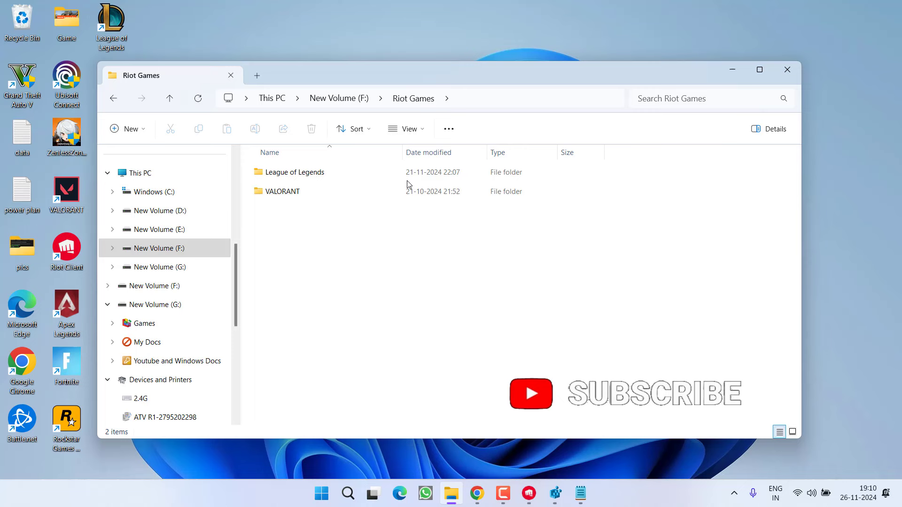
pyautogui.doubleClick(296, 182)
pyautogui.doubleClick(276, 177)
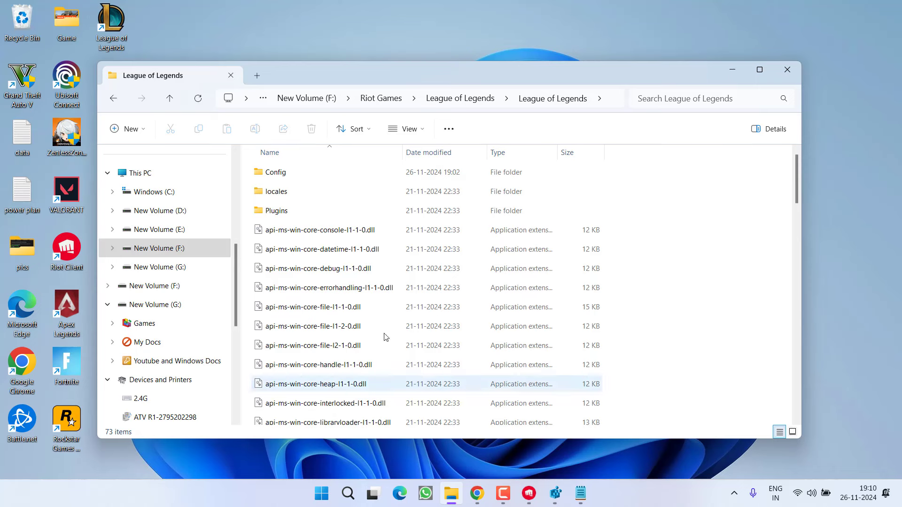
pyautogui.click(263, 172)
pyautogui.rightClick(261, 174)
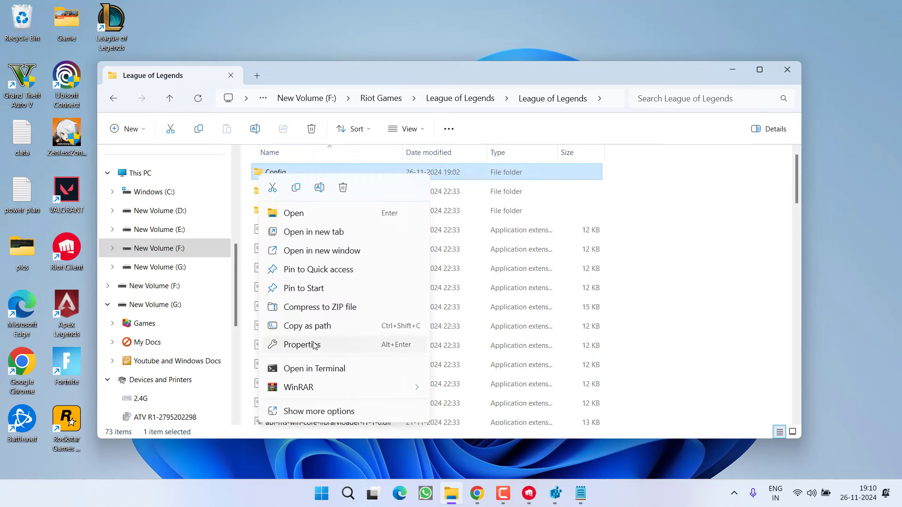
pyautogui.click(343, 189)
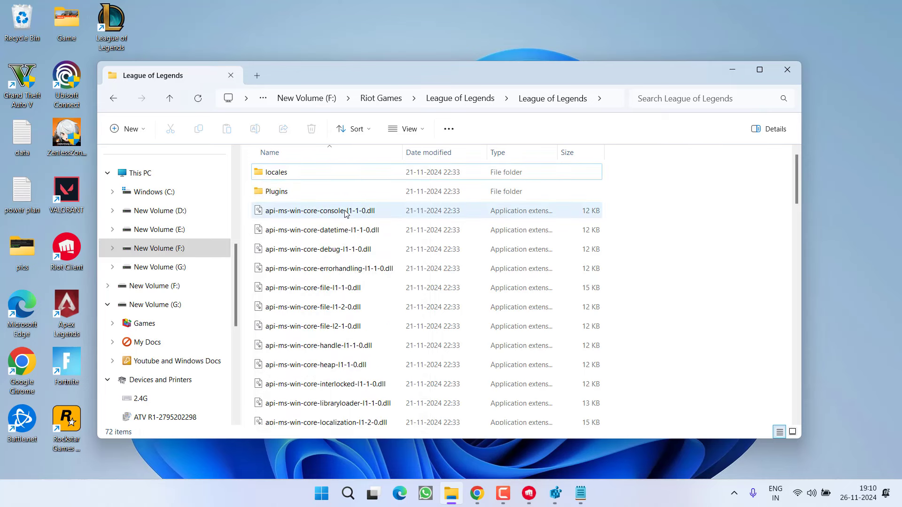
# - Close File Explorer and open the Apex Legends shortcut's Properties
pyautogui.click(788, 74)
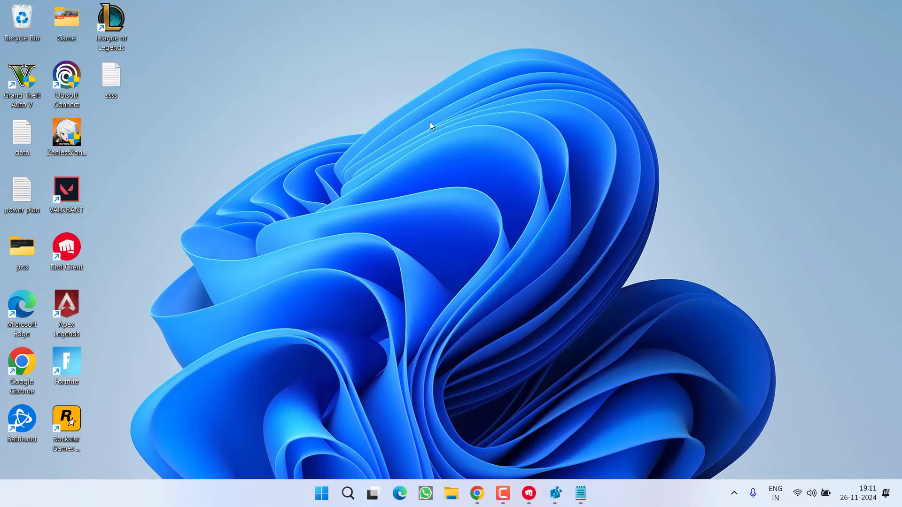
pyautogui.rightClick(71, 309)
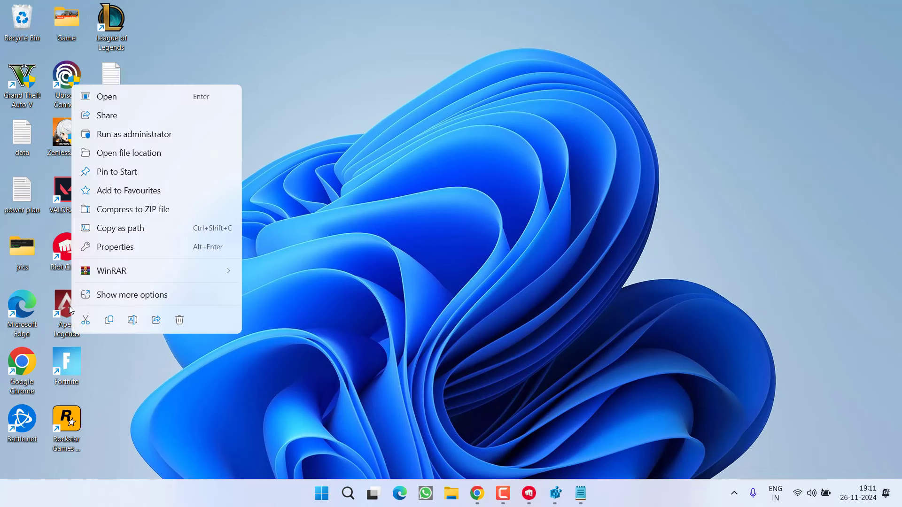
pyautogui.click(114, 248)
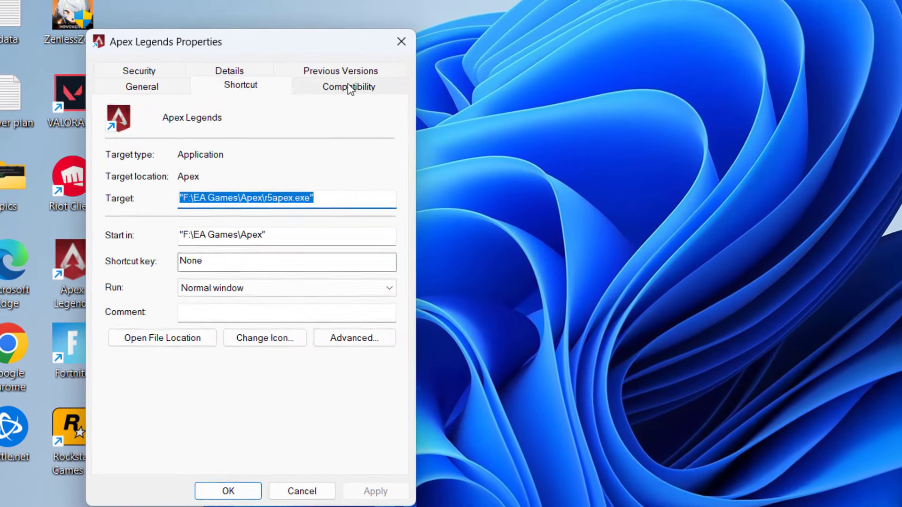
# - Disable full-screen optimisations, run as administrator, and set Windows 8 compatibility mode
pyautogui.click(254, 187)
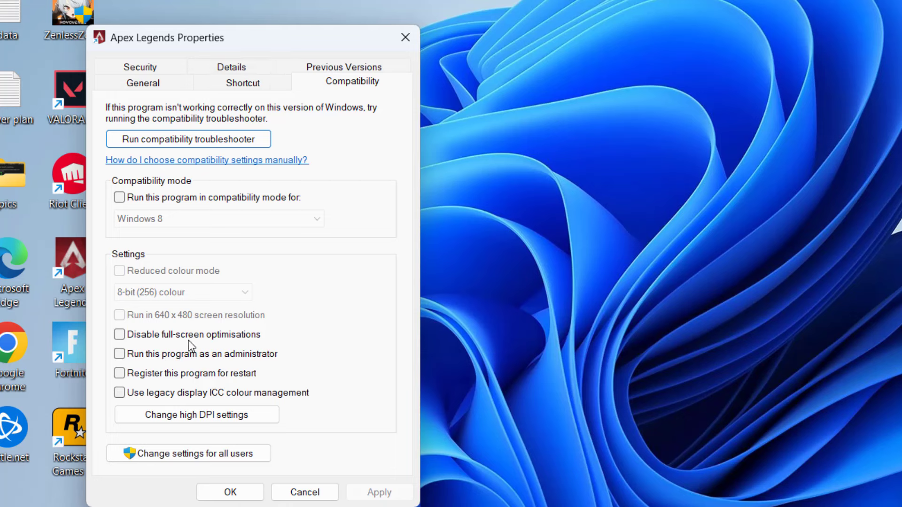
pyautogui.click(173, 335)
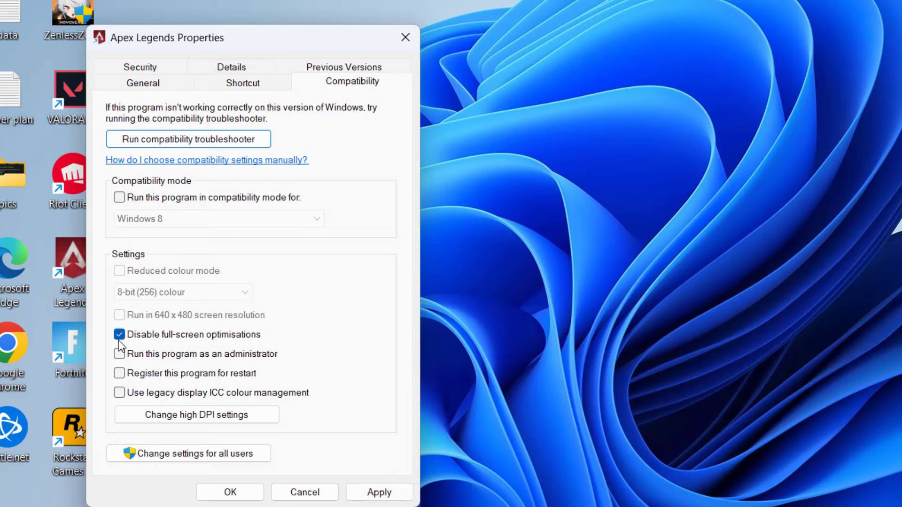
pyautogui.click(162, 354)
pyautogui.click(154, 200)
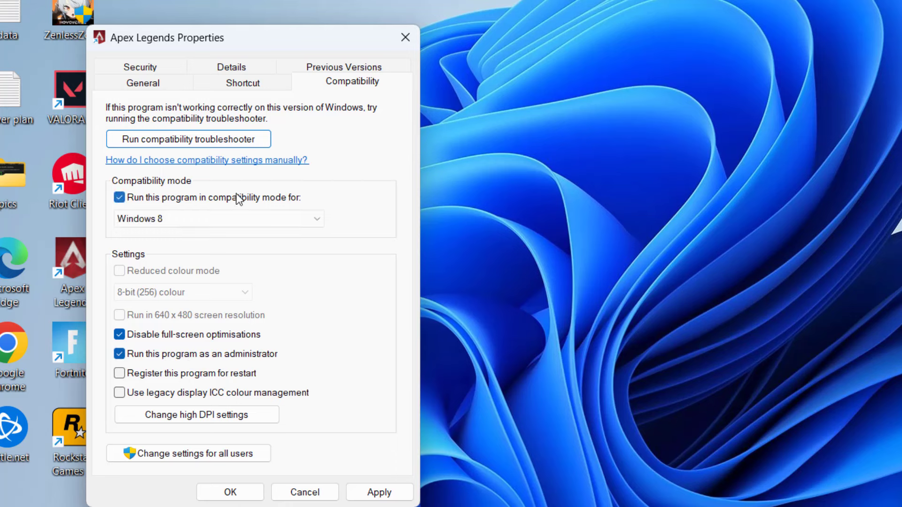
pyautogui.click(295, 217)
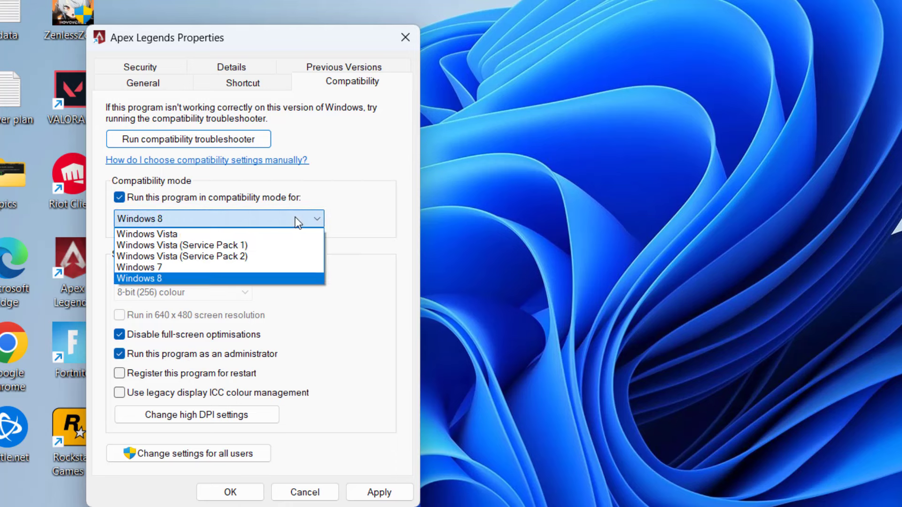
pyautogui.click(145, 276)
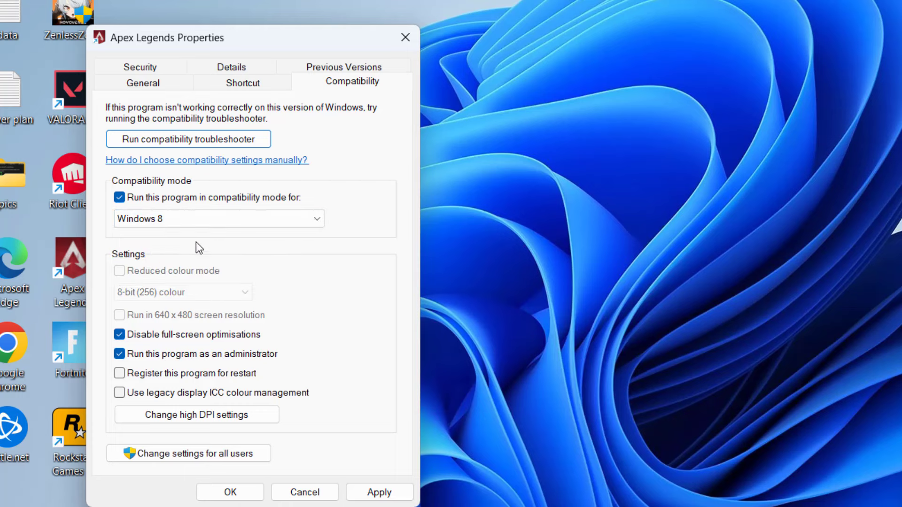
# - Override high DPI scaling with Application, then apply and close Apex Legends Properties
pyautogui.click(175, 415)
pyautogui.click(186, 370)
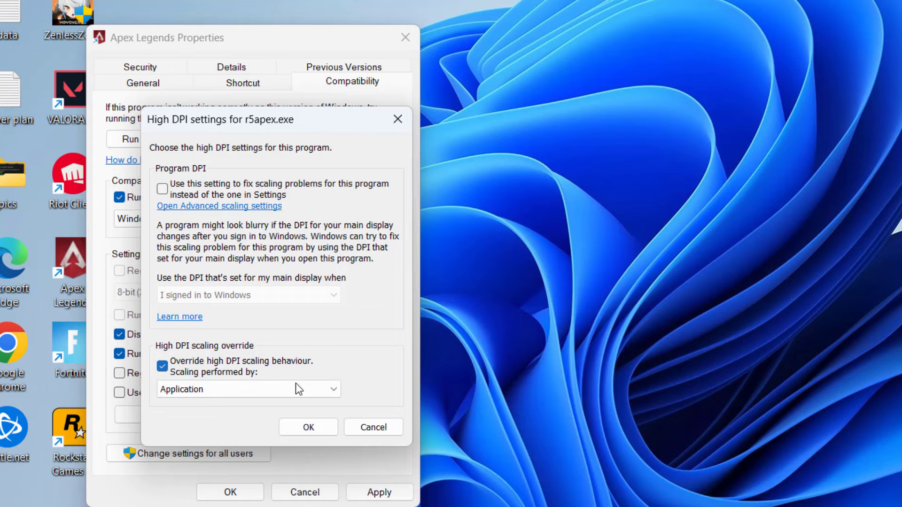
pyautogui.click(319, 427)
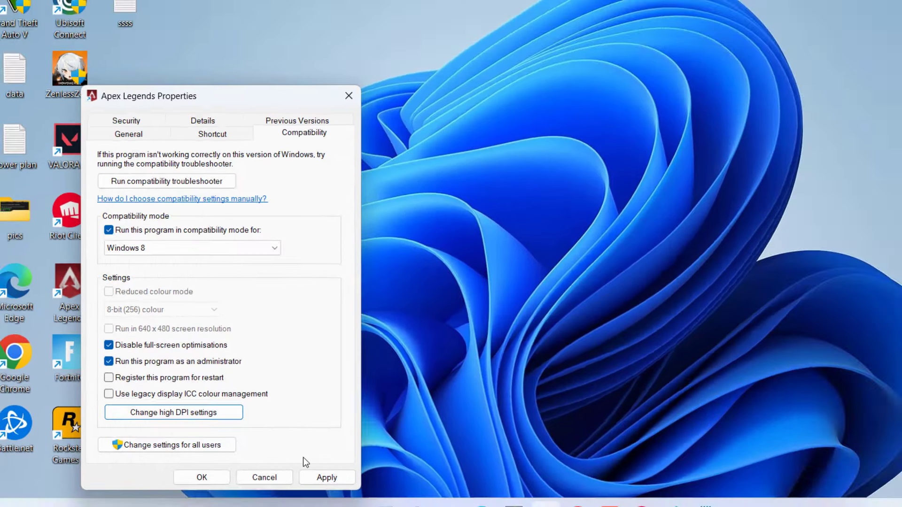
pyautogui.click(319, 476)
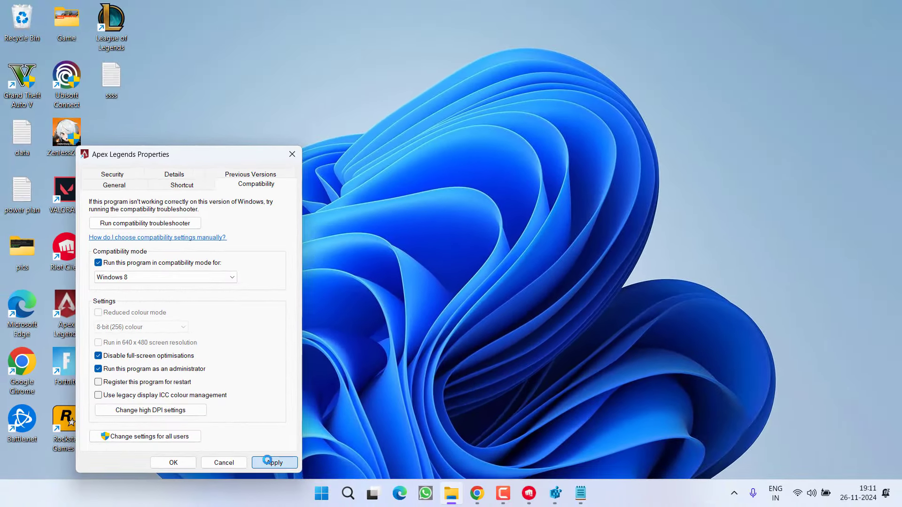
pyautogui.click(171, 463)
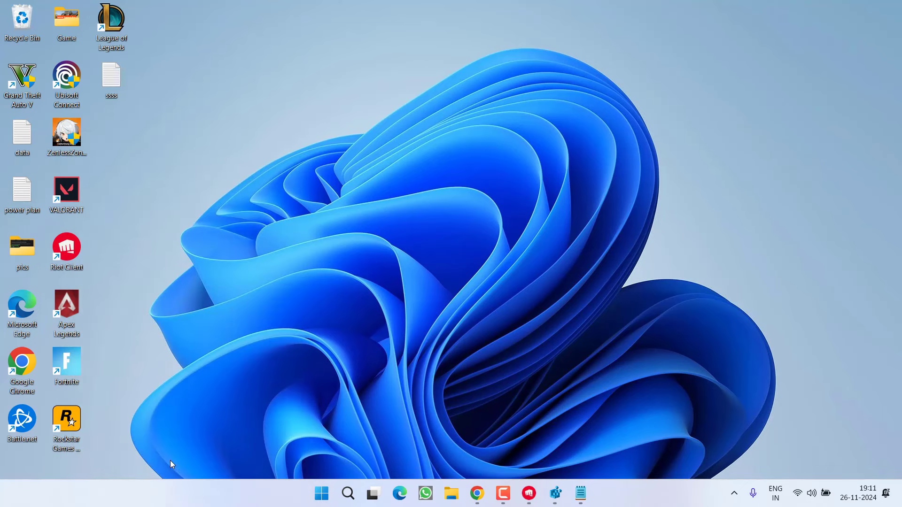